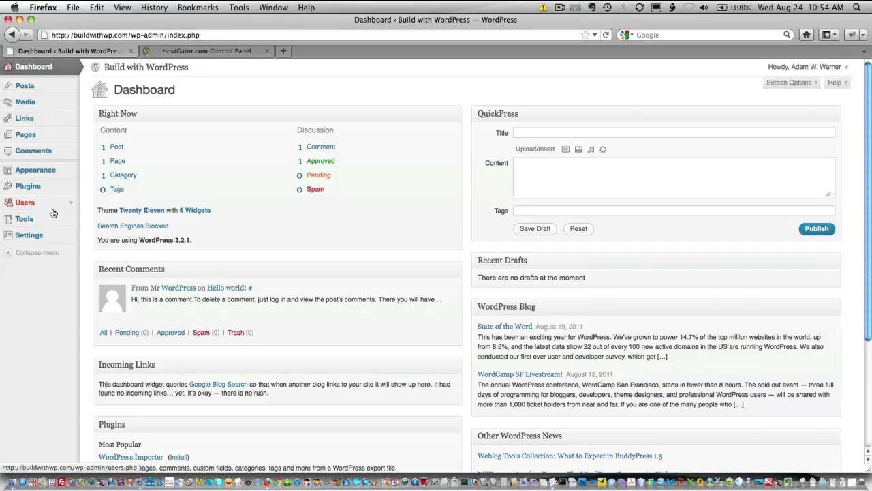
Expand the Tools menu in the dashboard sidebar to reveal Network Setup.
{"action": "left_click", "coordinate": [70, 221]}
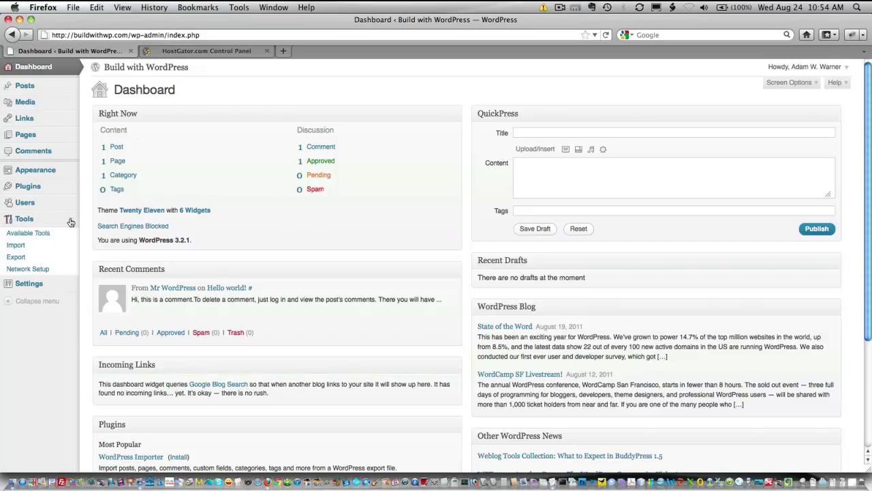
Open the Network Setup page and highlight its title and introductory text.
{"action": "left_click", "coordinate": [60, 270]}
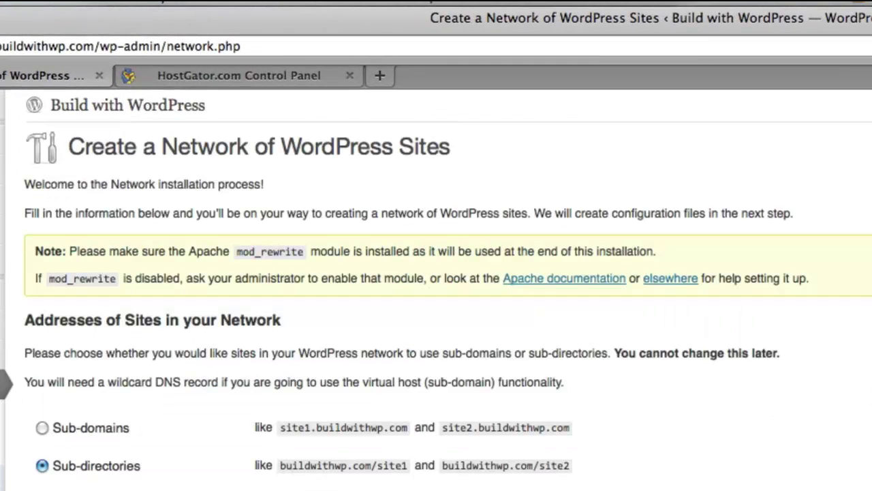
{"action": "left_click_drag", "start_coordinate": [68, 145], "coordinate": [419, 169]}
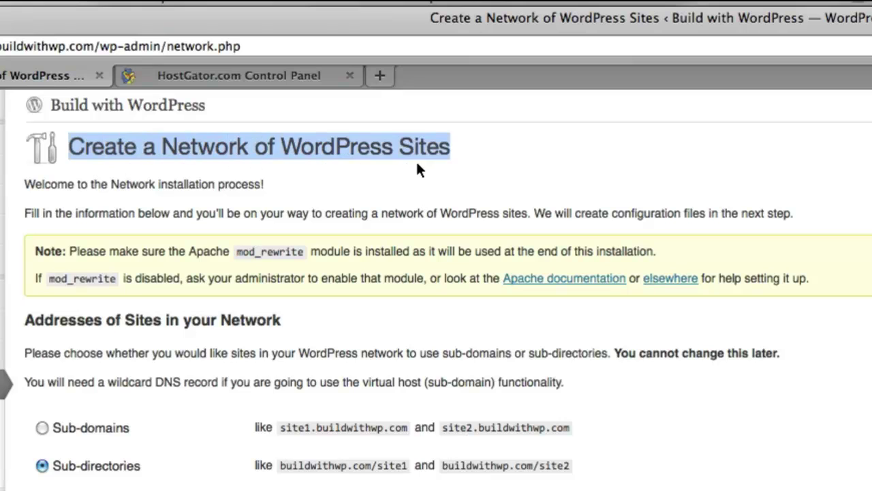
{"action": "left_click", "coordinate": [461, 154]}
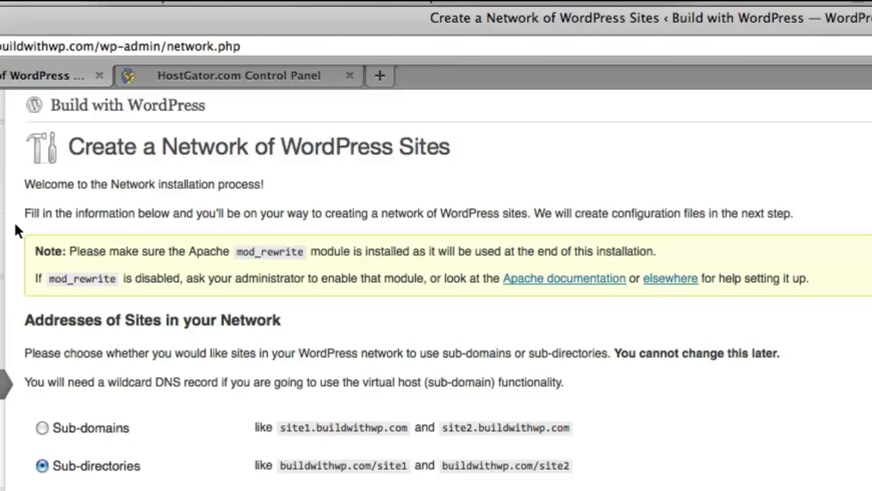
{"action": "left_click_drag", "start_coordinate": [17, 231], "coordinate": [233, 252]}
{"action": "left_click", "coordinate": [234, 250]}
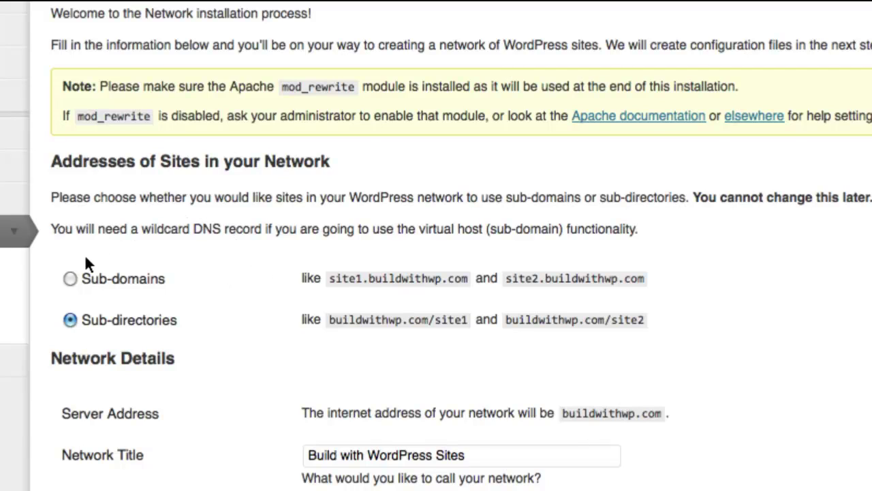
{"action": "left_click", "coordinate": [70, 280]}
{"action": "left_click_drag", "start_coordinate": [328, 279], "coordinate": [481, 279]}
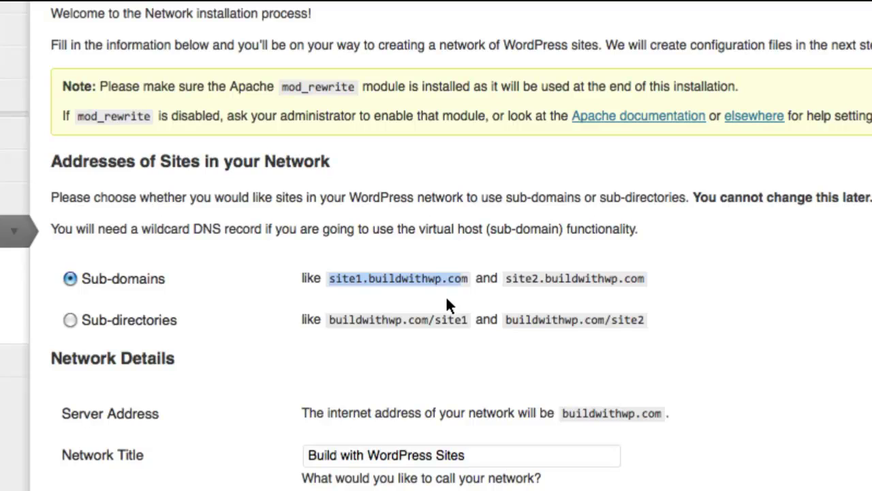
{"action": "left_click", "coordinate": [467, 280]}
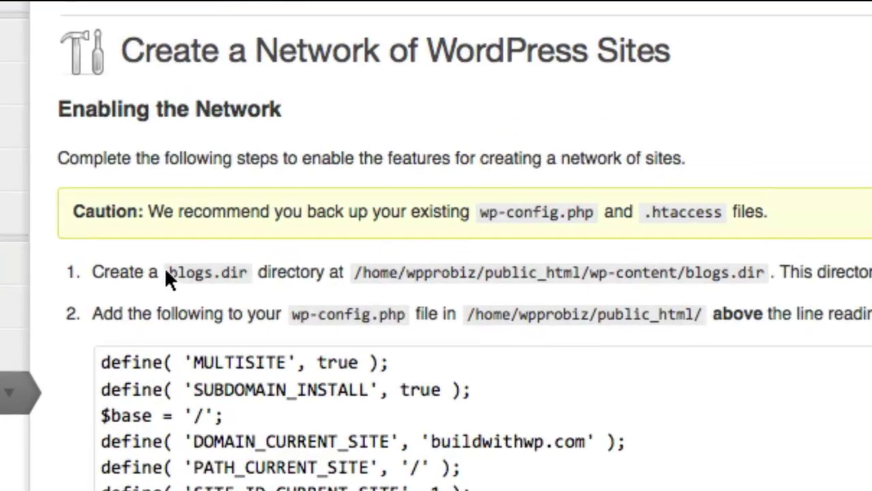
Highlight blogs.dir and wp-content in the instructions, then select blogs.dir to copy it.
{"action": "left_click_drag", "start_coordinate": [166, 270], "coordinate": [250, 271]}
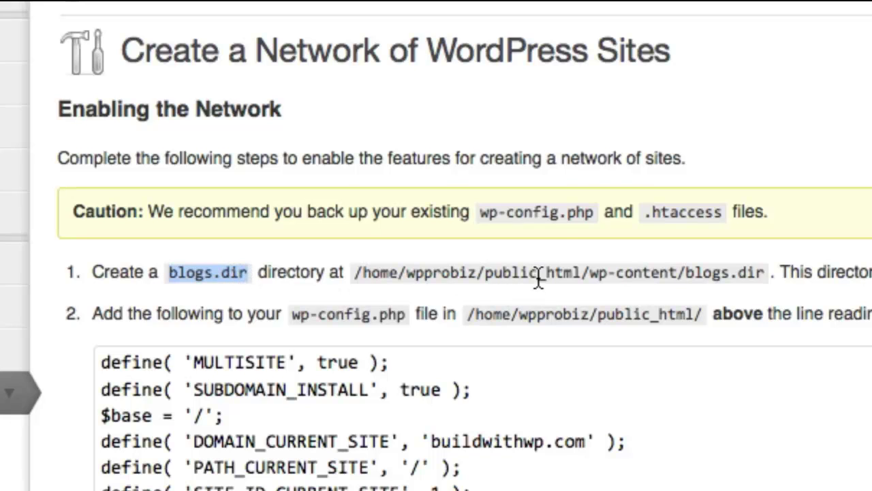
{"action": "left_click_drag", "start_coordinate": [588, 272], "coordinate": [680, 272]}
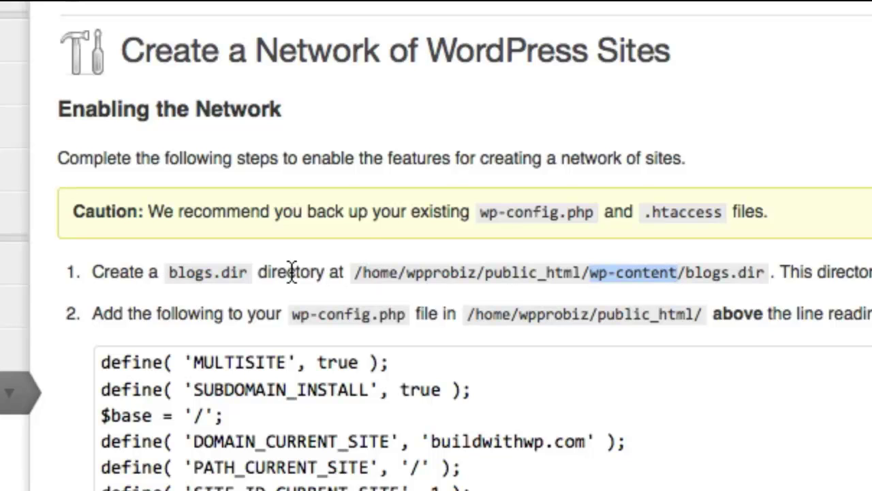
{"action": "left_click_drag", "start_coordinate": [165, 271], "coordinate": [252, 271]}
{"action": "key", "text": "super+c"}
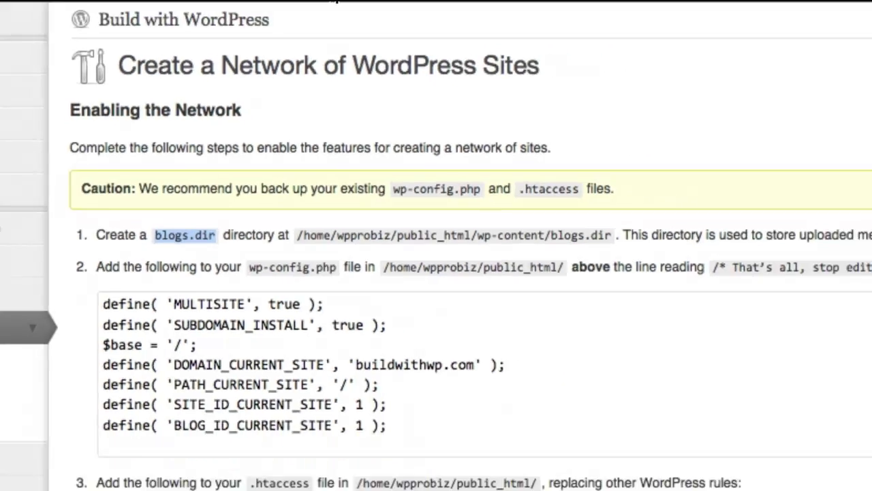
In HostGator cPanel, open File Manager and enter the wp-content folder.
{"action": "left_click", "coordinate": [220, 51]}
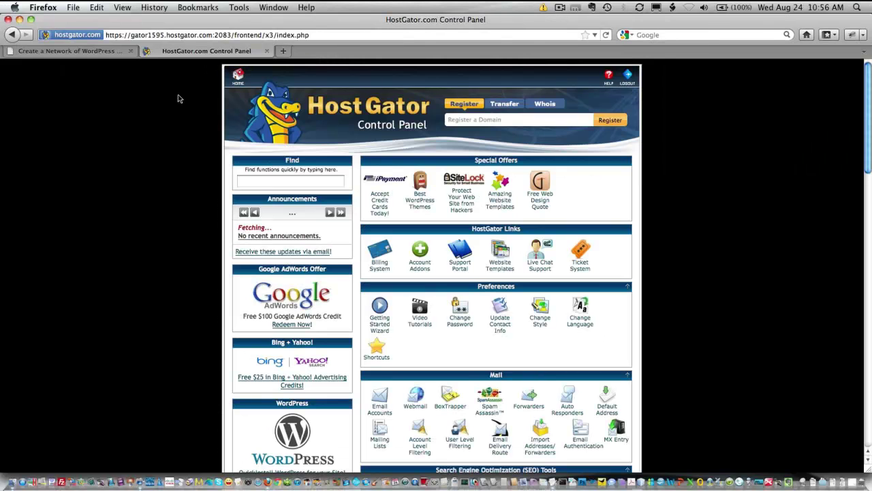
{"action": "scroll", "coordinate": [520, 336], "scroll_direction": "down", "scroll_amount": 5}
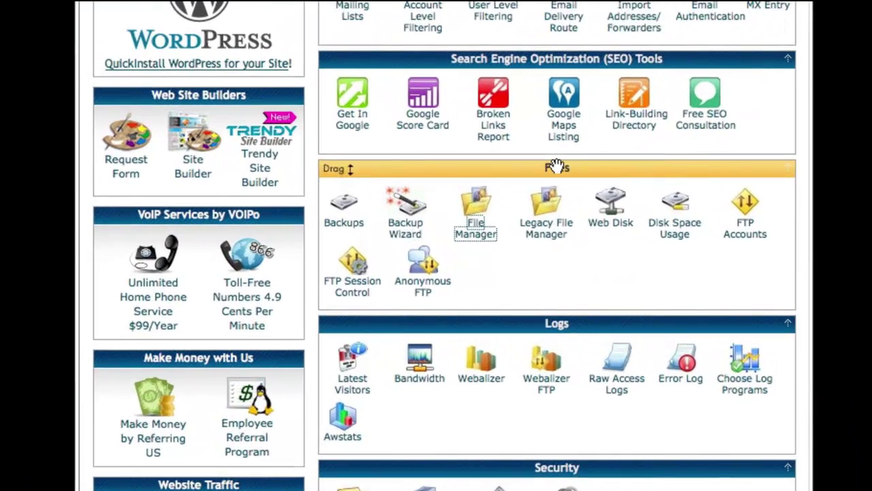
{"action": "left_click", "coordinate": [479, 208]}
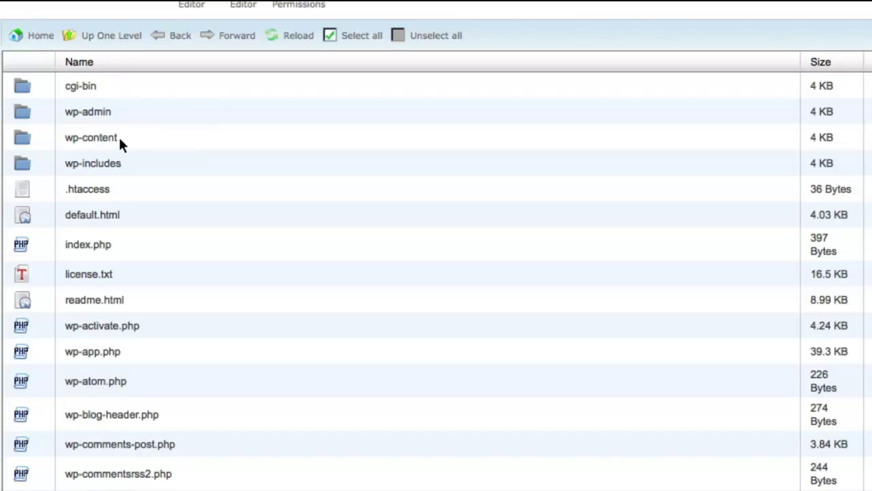
{"action": "double_click", "coordinate": [120, 138]}
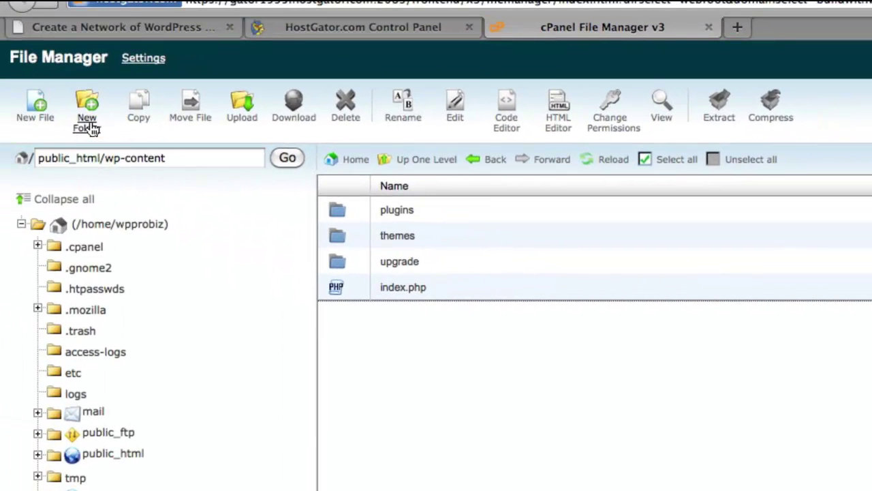
Create a folder named blogs.dir in wp-content, dismiss the AJAX error, and select it.
{"action": "left_click", "coordinate": [87, 123]}
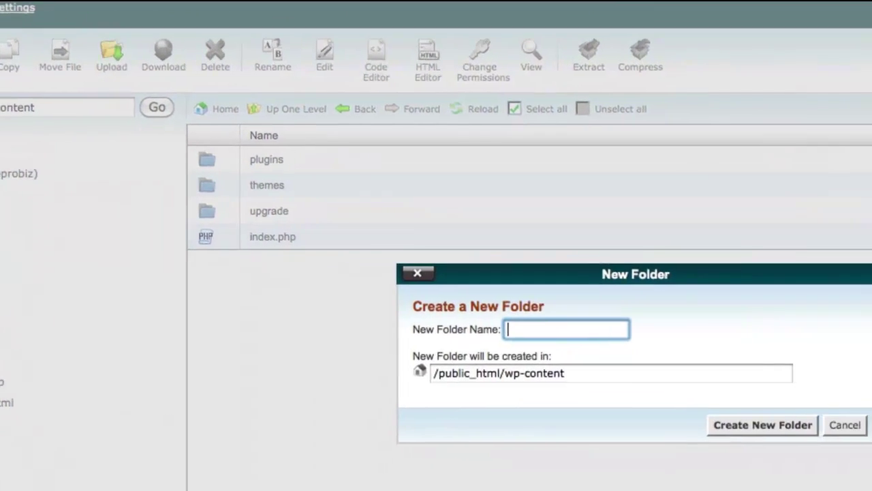
{"action": "key", "text": "super+v"}
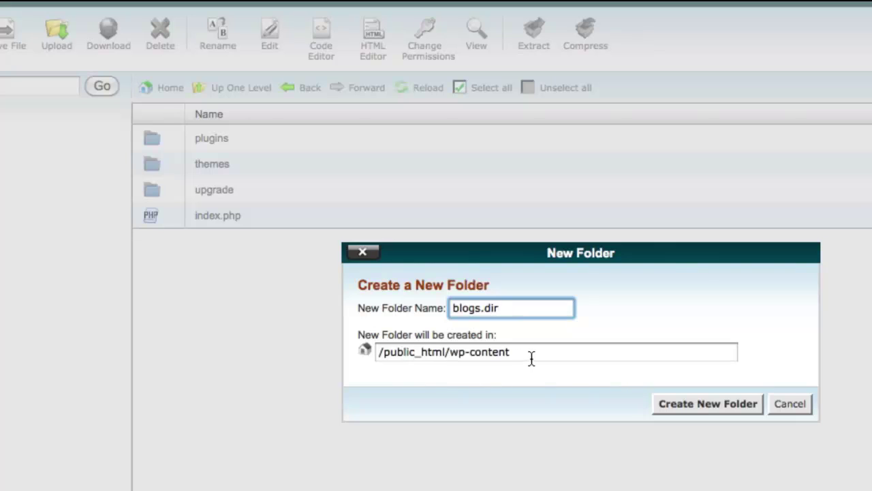
{"action": "left_click", "coordinate": [688, 403]}
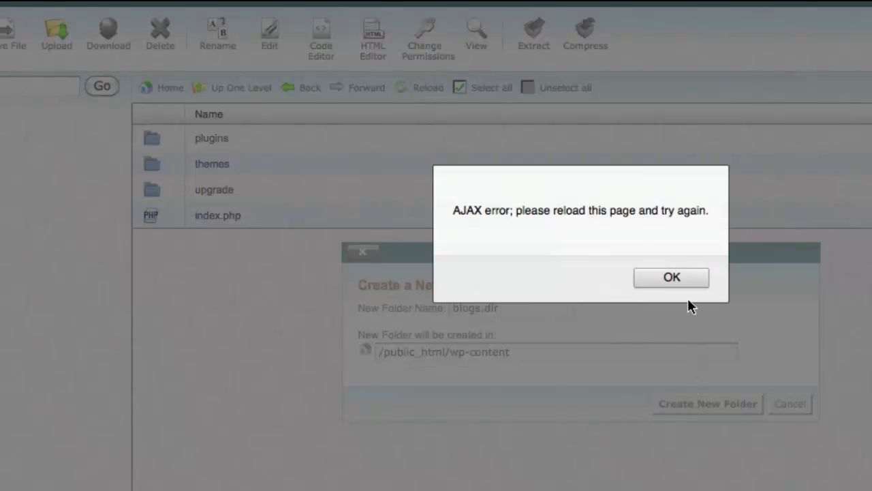
{"action": "left_click", "coordinate": [687, 283]}
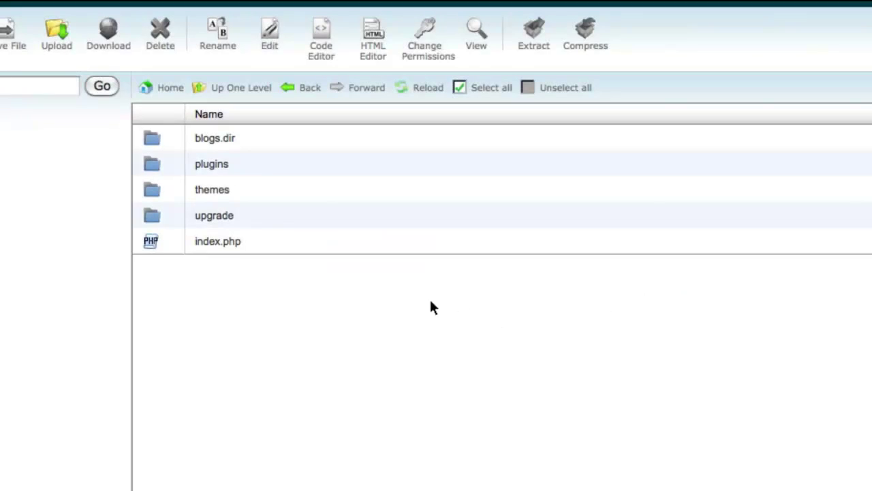
{"action": "left_click", "coordinate": [246, 140]}
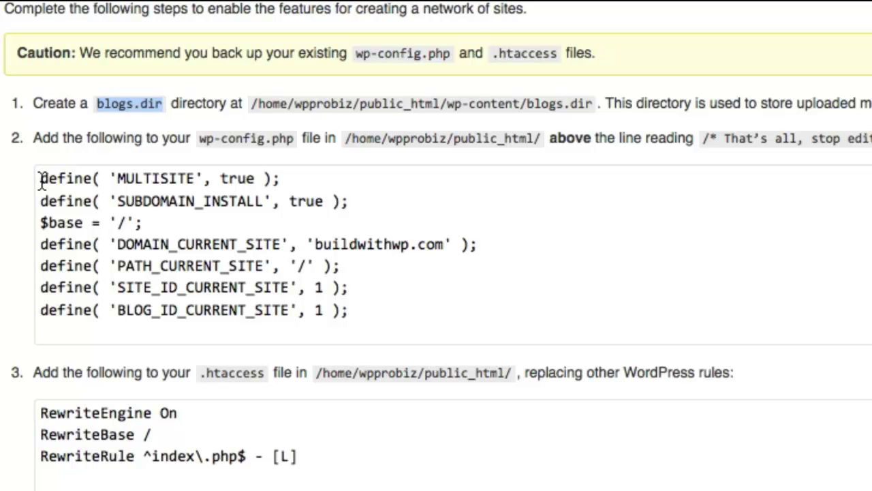
{"action": "left_click_drag", "start_coordinate": [39, 180], "coordinate": [409, 318]}
{"action": "key", "text": "super+c"}
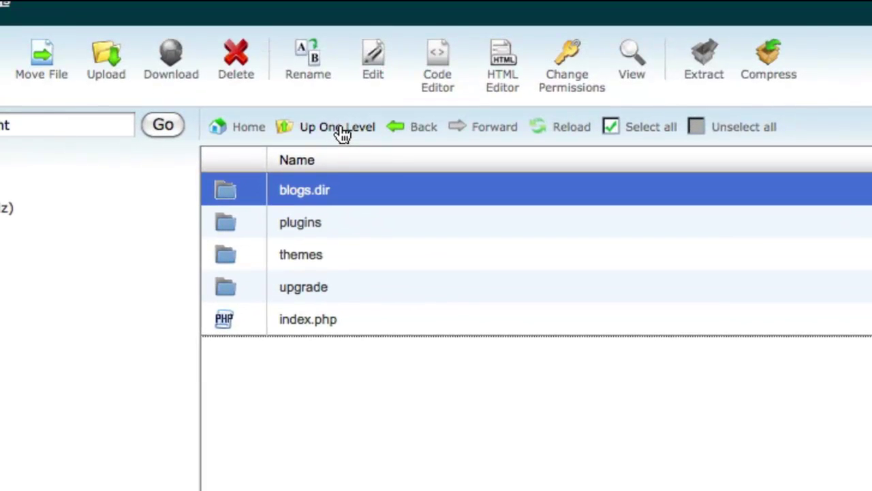
Go up to public_html and open wp-config.php in the Code Editor.
{"action": "left_click", "coordinate": [343, 135]}
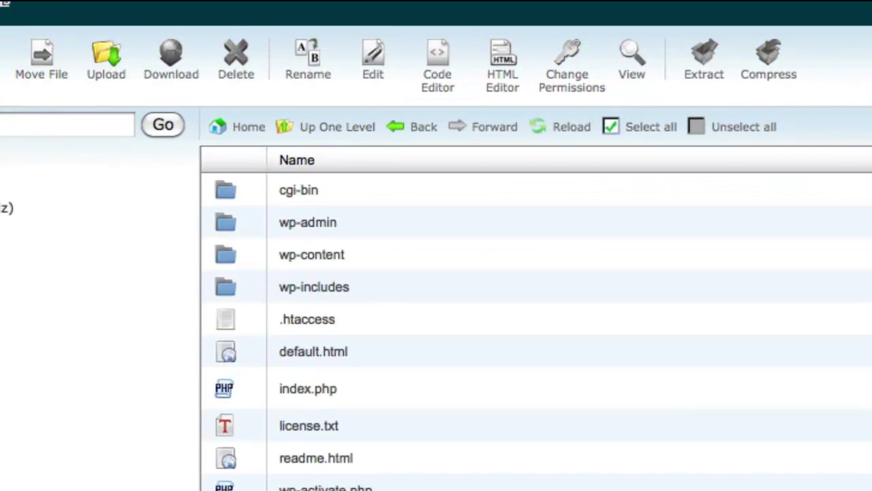
{"action": "scroll", "coordinate": [356, 395], "scroll_direction": "down", "scroll_amount": 10}
{"action": "left_click", "coordinate": [355, 275]}
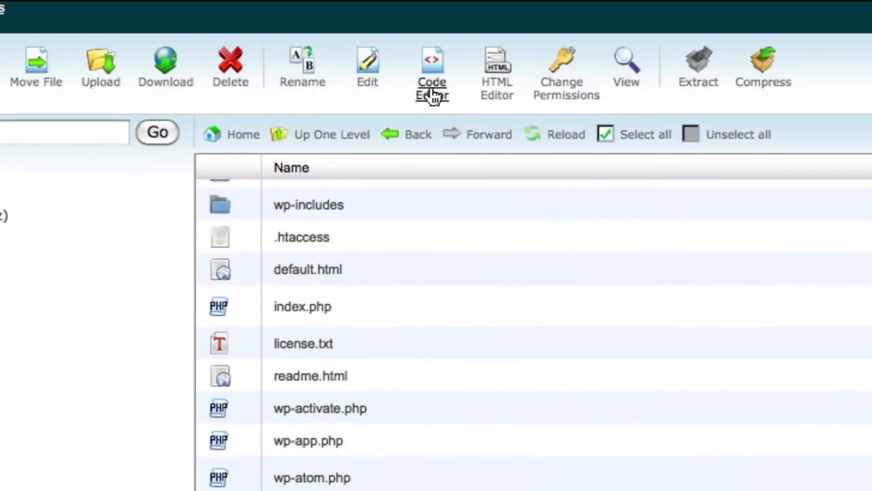
{"action": "left_click", "coordinate": [430, 87]}
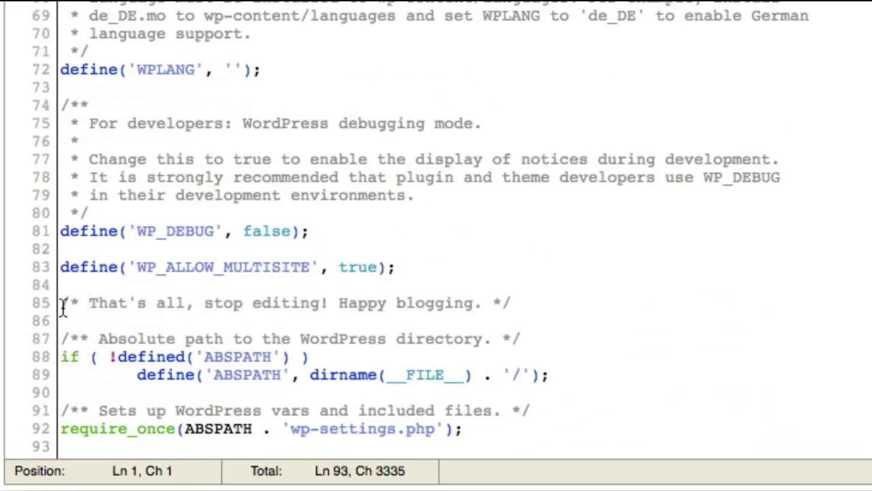
Paste the multisite define lines on a new line after line 83 and save wp-config.php.
{"action": "left_click_drag", "start_coordinate": [63, 306], "coordinate": [545, 304]}
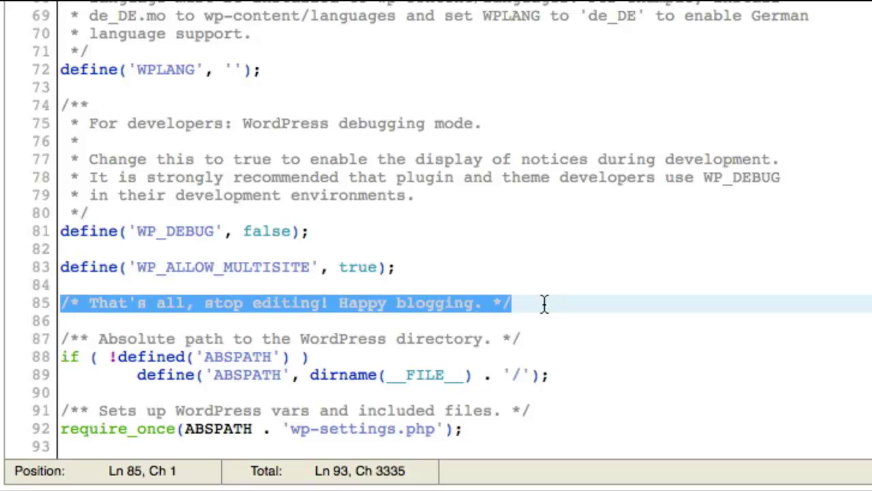
{"action": "left_click", "coordinate": [426, 269]}
{"action": "key", "text": "Return"}
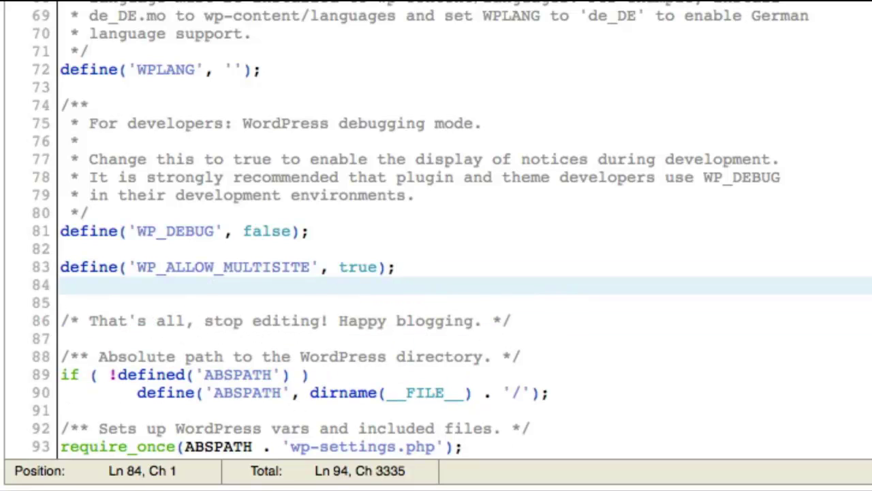
{"action": "key", "text": "super+v"}
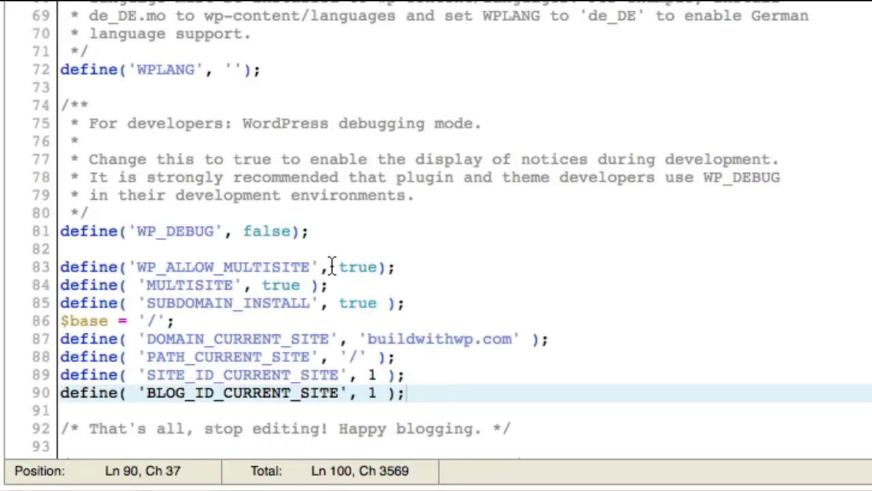
{"action": "scroll", "coordinate": [354, 300], "scroll_direction": "down", "scroll_amount": 3}
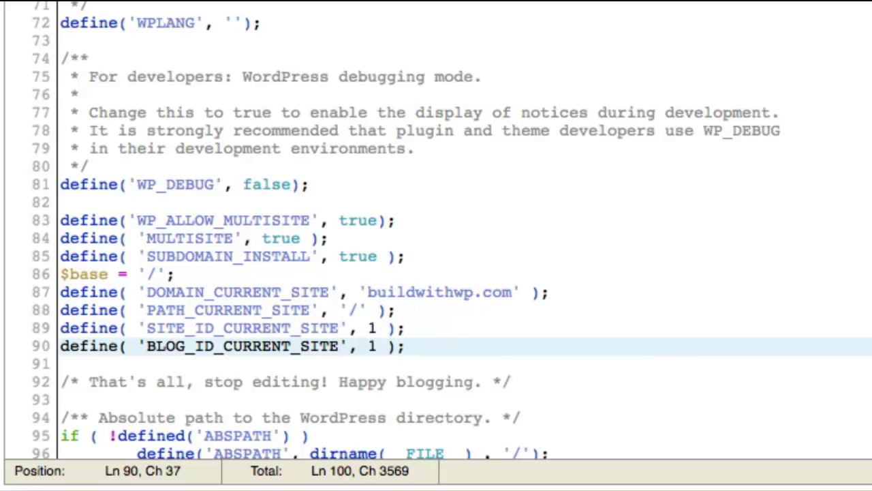
{"action": "key", "text": "ctrl+s"}
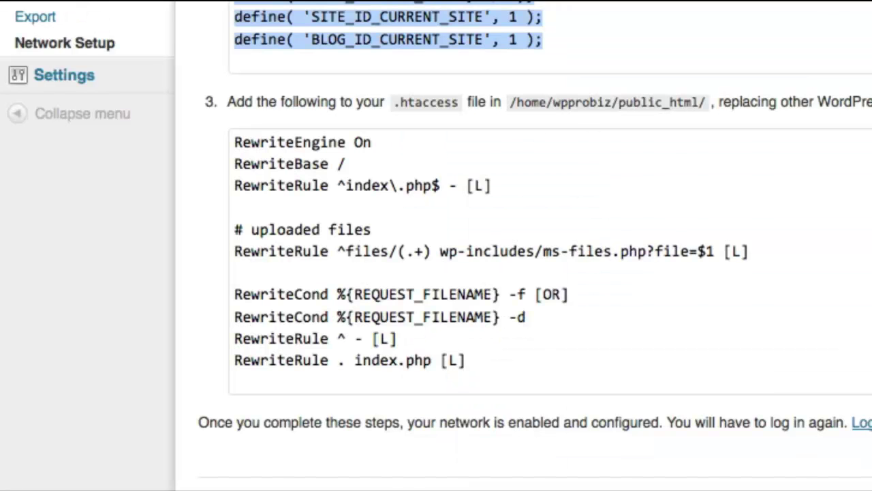
On Network Setup, select the whole step 3 rewrite-rules block, RewriteEngine On through index.php [L].
{"action": "left_click", "coordinate": [263, 101]}
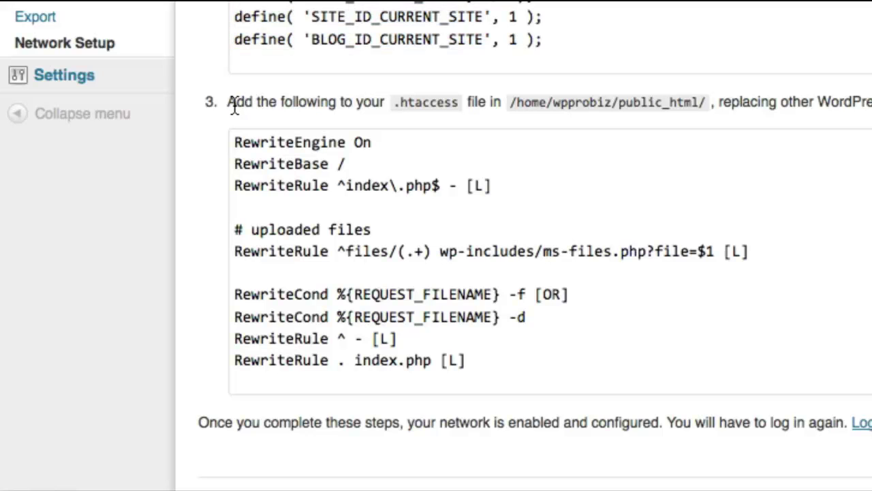
{"action": "left_click_drag", "start_coordinate": [392, 104], "coordinate": [453, 102]}
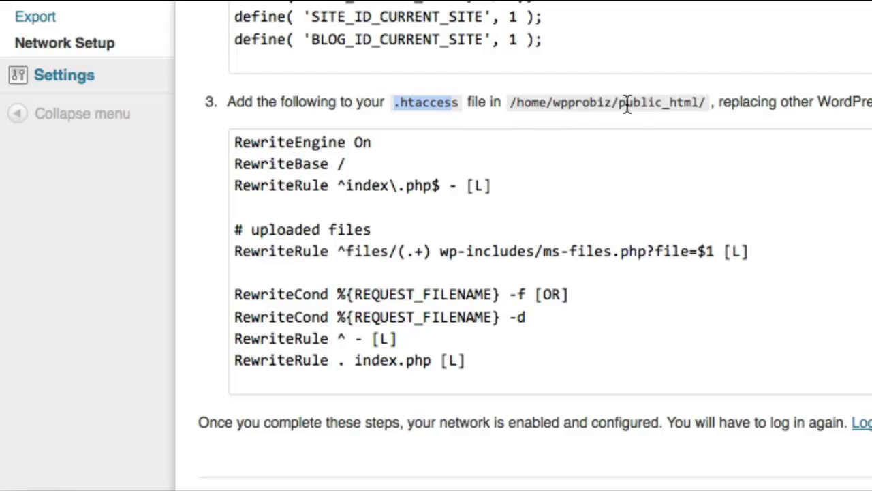
{"action": "left_click_drag", "start_coordinate": [618, 103], "coordinate": [714, 103]}
{"action": "left_click", "coordinate": [715, 102]}
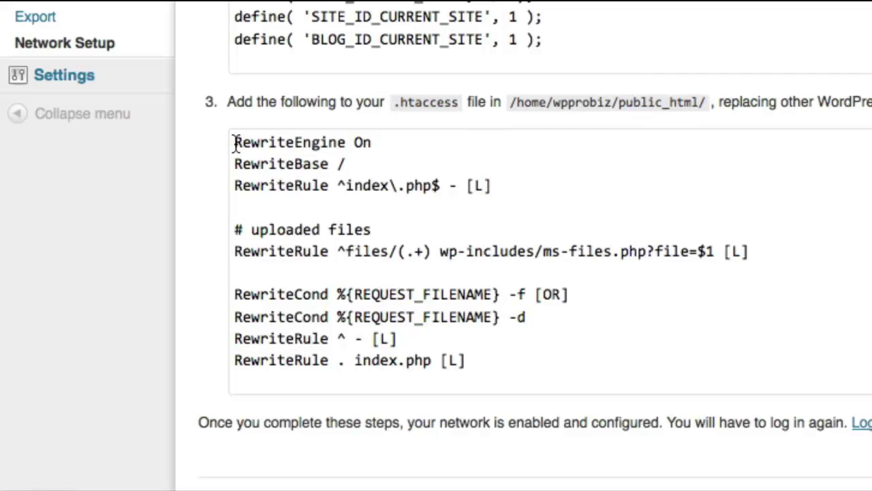
{"action": "left_click_drag", "start_coordinate": [235, 142], "coordinate": [466, 250]}
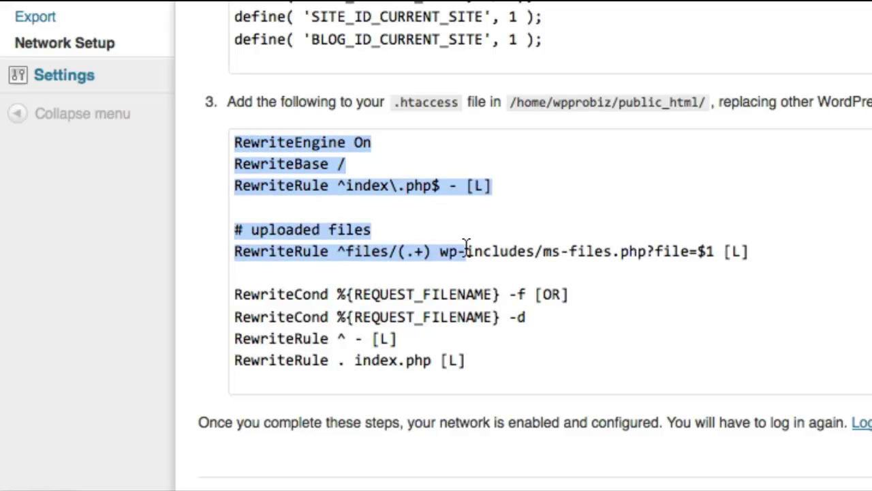
{"action": "left_click", "coordinate": [234, 143]}
{"action": "left_click_drag", "start_coordinate": [234, 144], "coordinate": [533, 380]}
{"action": "key", "text": "super+c"}
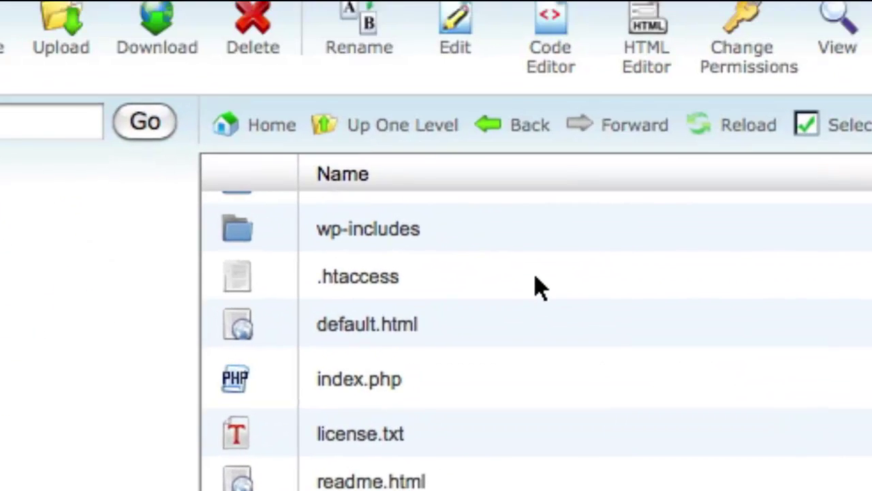
Select .htaccess in public_html and open it for editing in the Code Editor.
{"action": "left_click", "coordinate": [558, 277]}
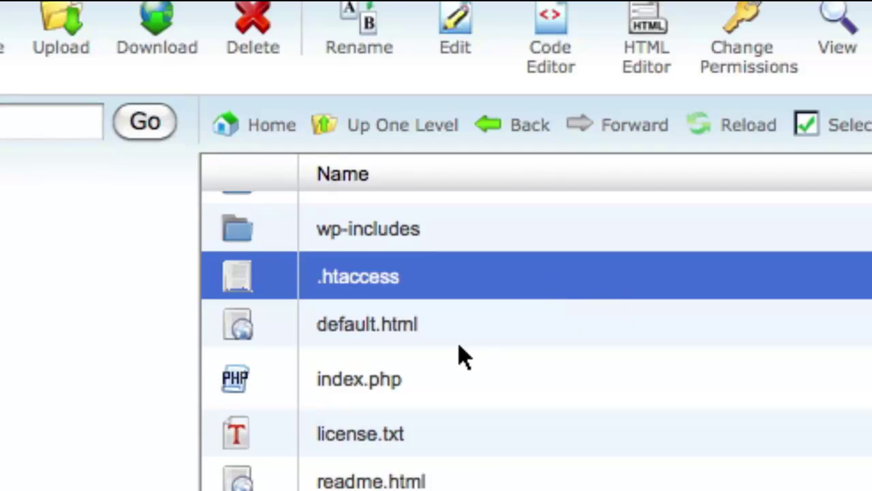
{"action": "scroll", "coordinate": [628, 428], "scroll_direction": "up", "scroll_amount": 1}
{"action": "scroll", "coordinate": [629, 428], "scroll_direction": "up", "scroll_amount": 2}
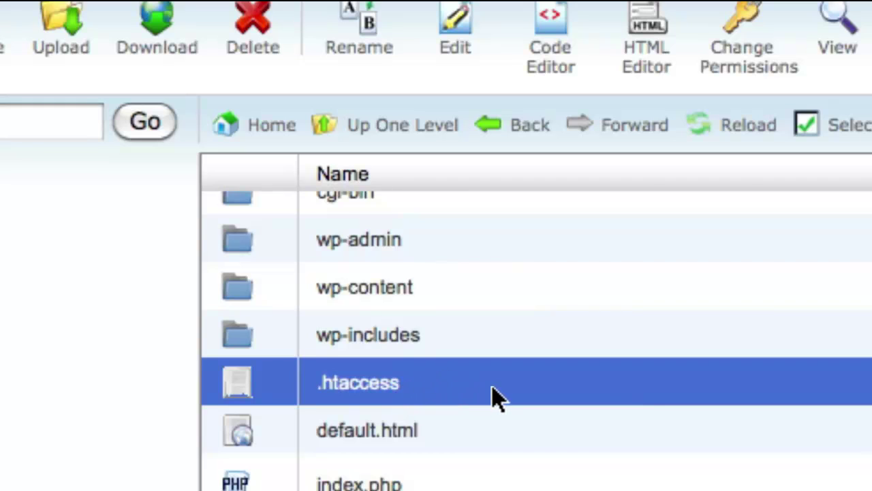
{"action": "left_click", "coordinate": [559, 53]}
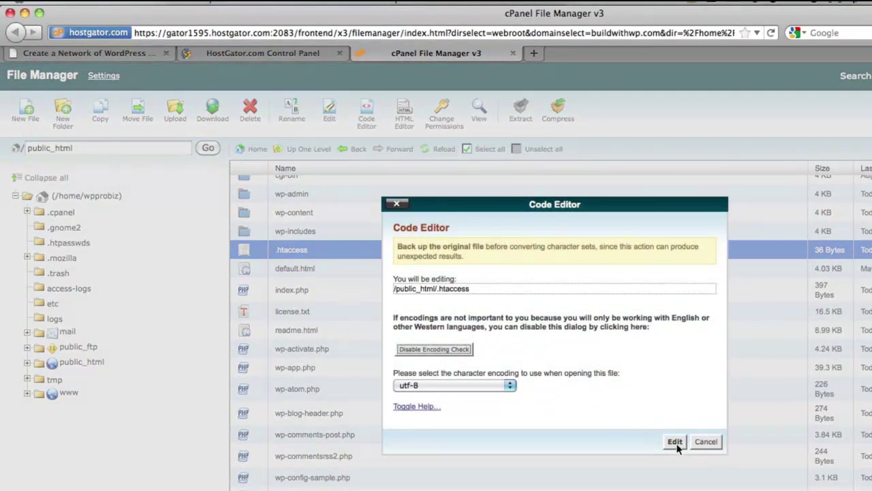
{"action": "left_click", "coordinate": [675, 442]}
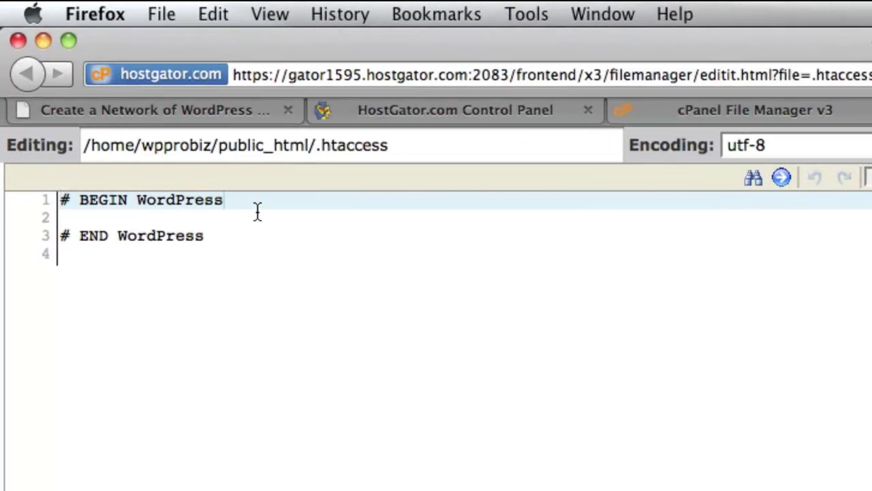
Paste the copied rewrite rules onto line 2 of .htaccess, between the WordPress markers.
{"action": "left_click", "coordinate": [237, 218]}
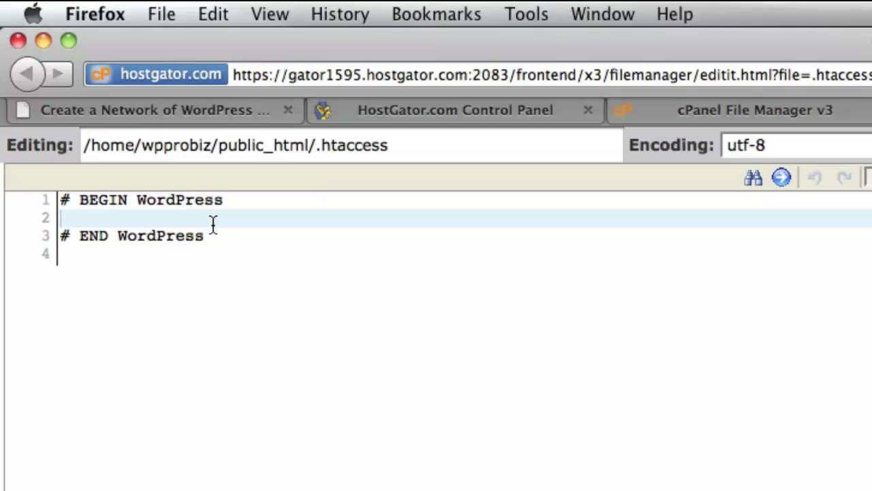
{"action": "key", "text": "super+v"}
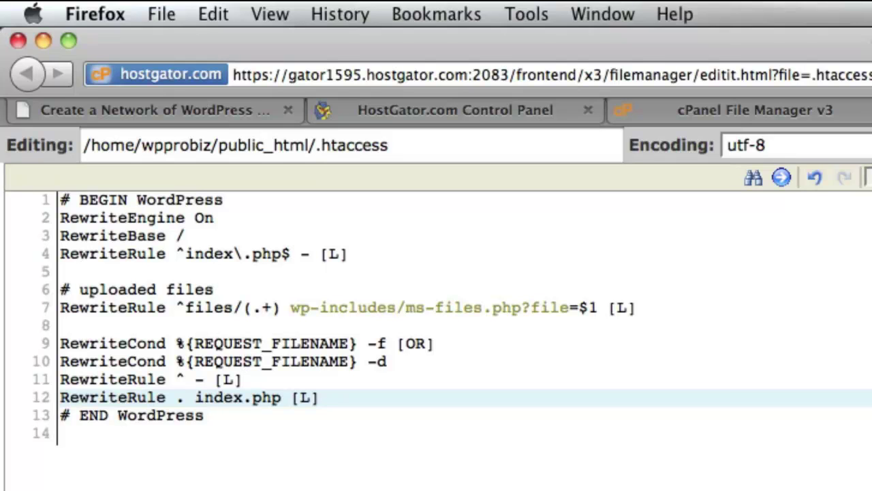
Go from the Create a Network page to the WordPress login screen and submit the filled-in credentials.
{"action": "left_click", "coordinate": [222, 117]}
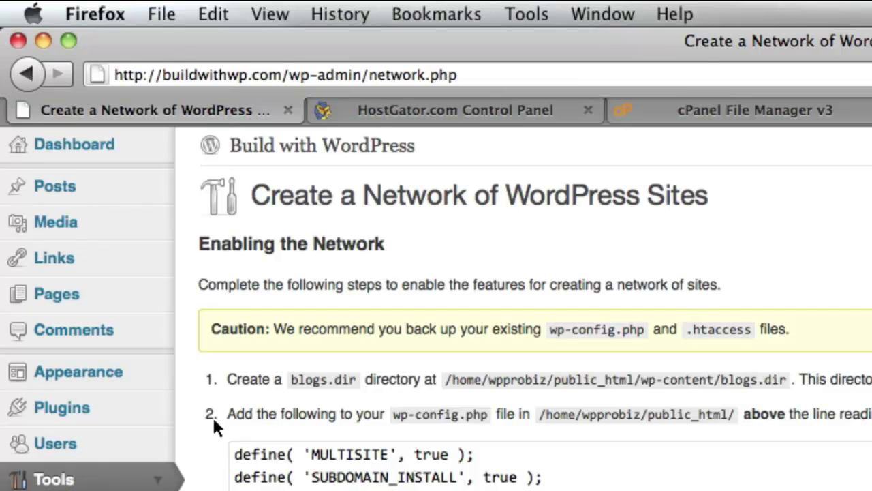
{"action": "scroll", "coordinate": [135, 277], "scroll_direction": "down", "scroll_amount": 1}
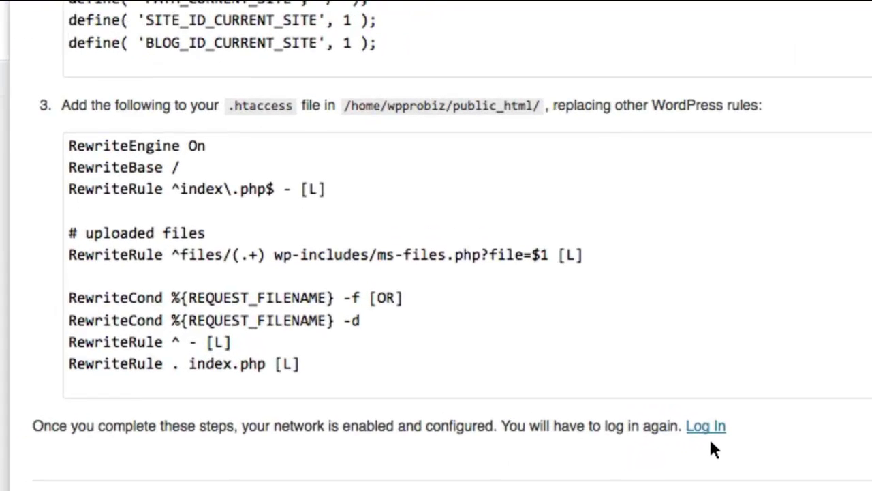
{"action": "left_click", "coordinate": [706, 427]}
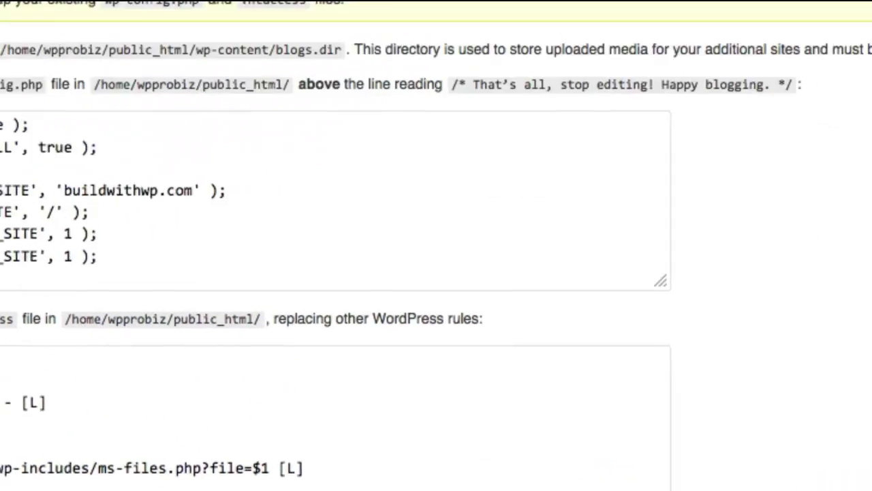
{"action": "left_click", "coordinate": [568, 339]}
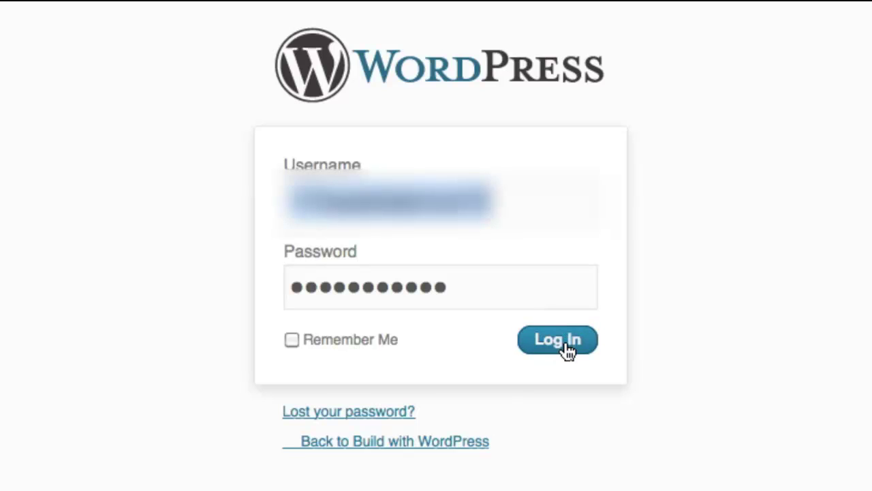
{"action": "left_click", "coordinate": [568, 349]}
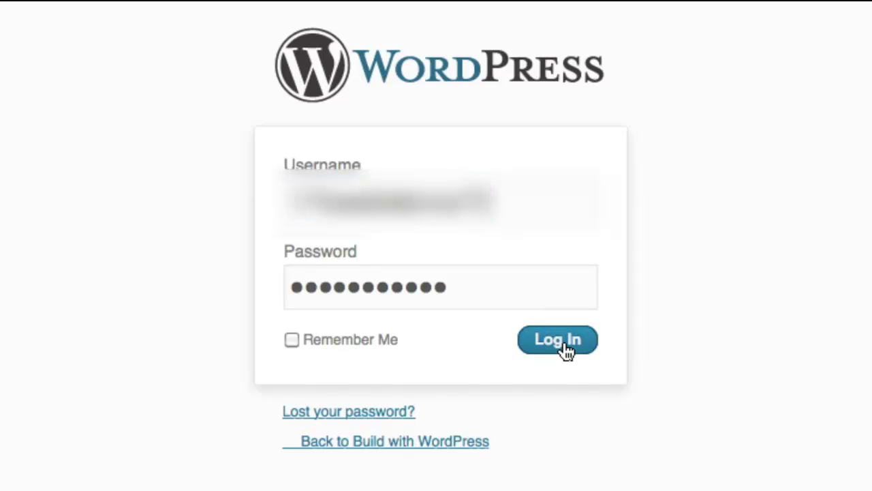
Sign in to the Build with WordPress dashboard and reveal Network Admin in the Howdy account menu.
{"action": "left_click", "coordinate": [559, 341]}
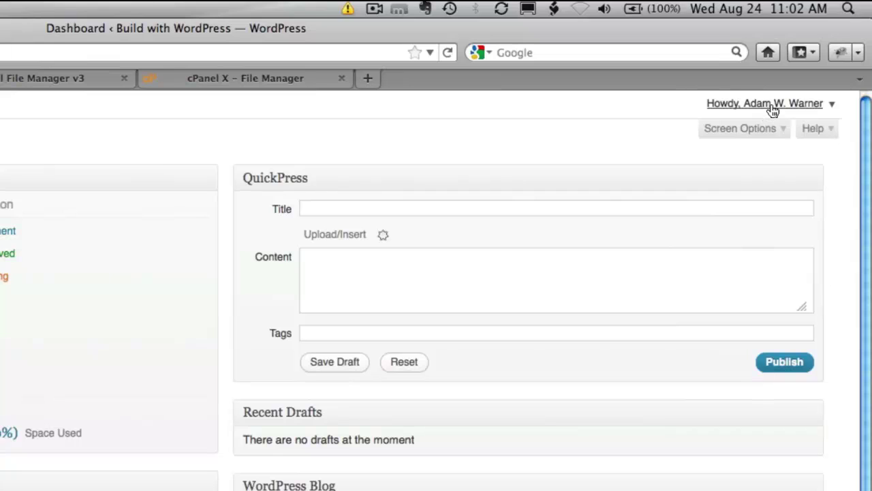
{"action": "mouse_move", "coordinate": [772, 111]}
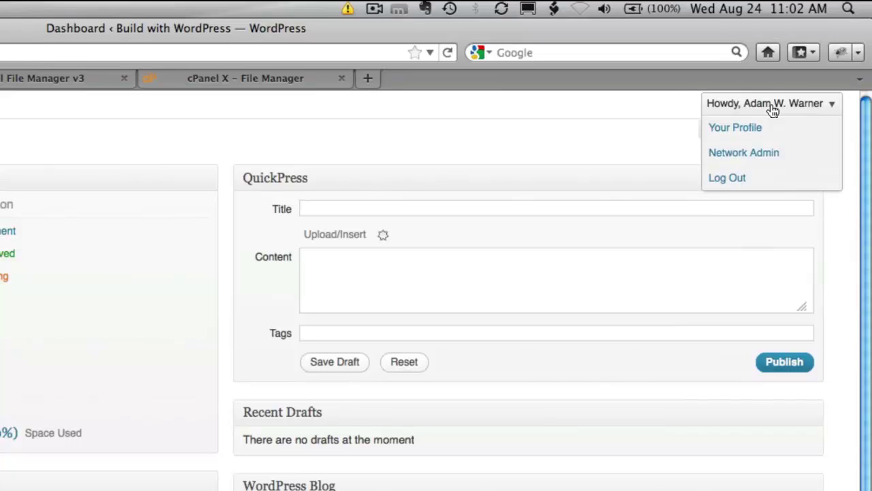